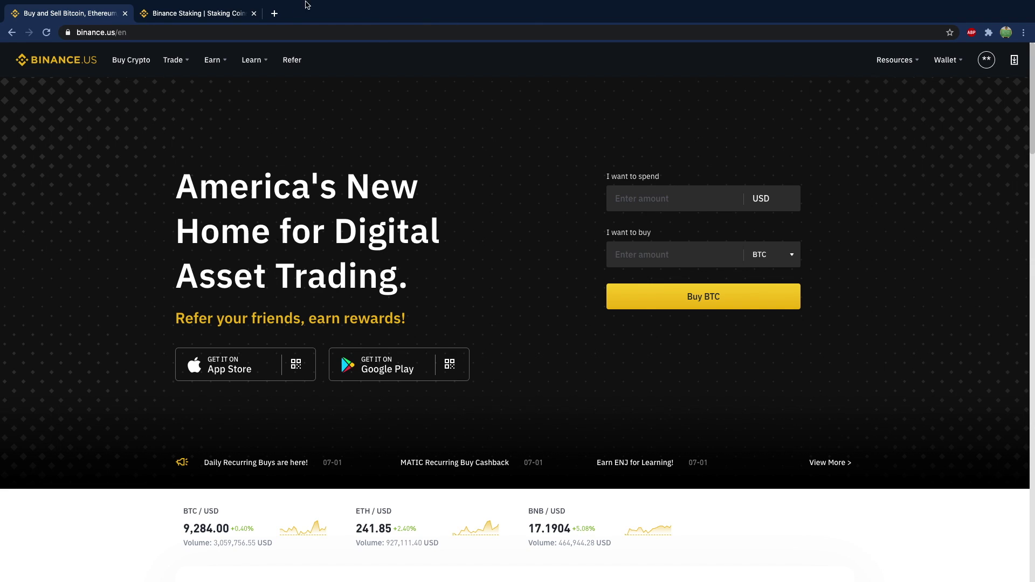
- Switch to the Binance Staking tab and scroll to the top of the coin staking offers
click(181, 14)
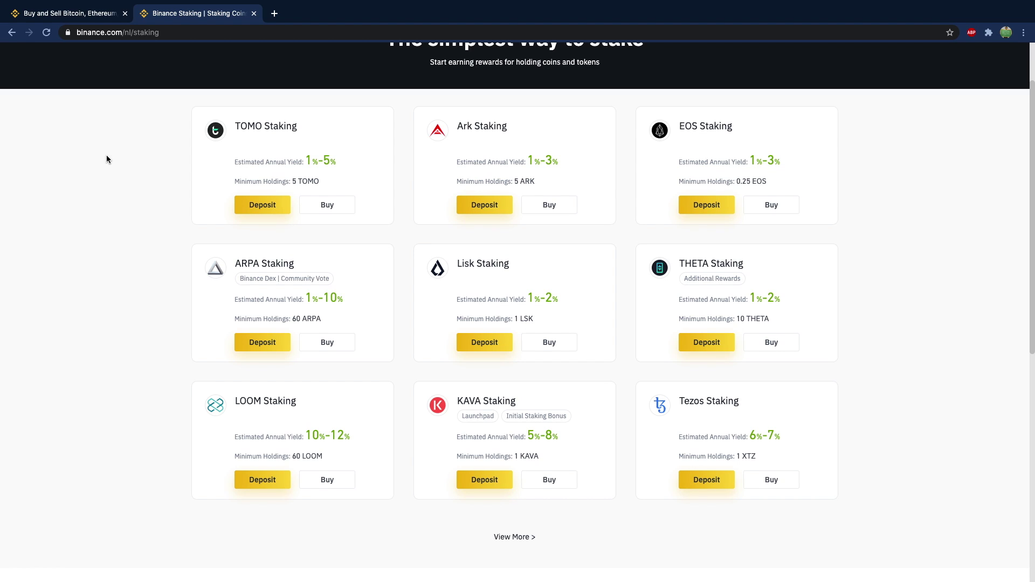
scroll(107, 159, up, 1)
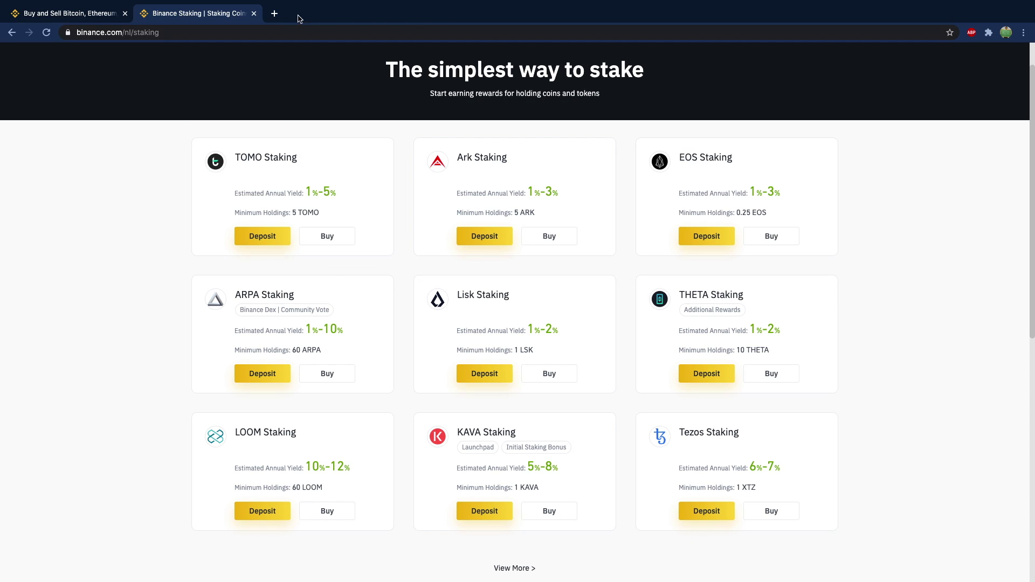
- Close the Binance.com staking tab and go to Binance.US Staking under Earn
click(254, 16)
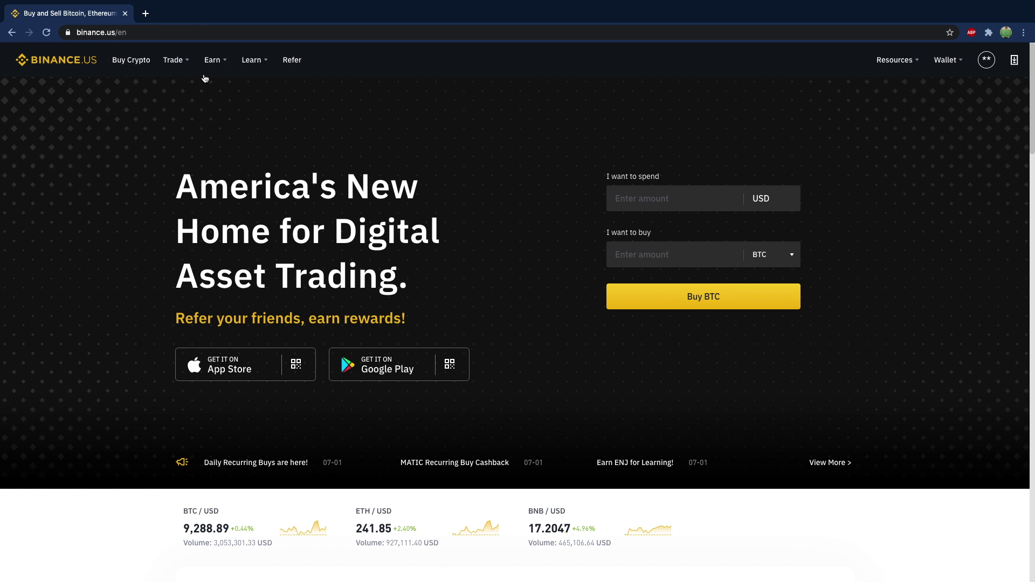
mouse_move(213, 67)
click(222, 89)
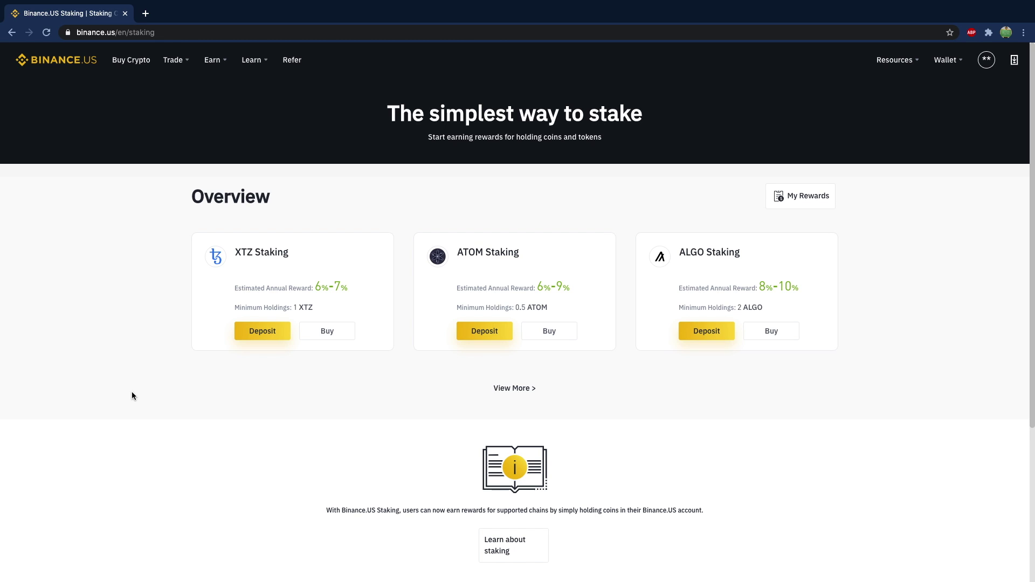
- Show ALGO Staking's historical rewards, from 11.8767% (February 2020) to 5.6024% (June)
click(733, 265)
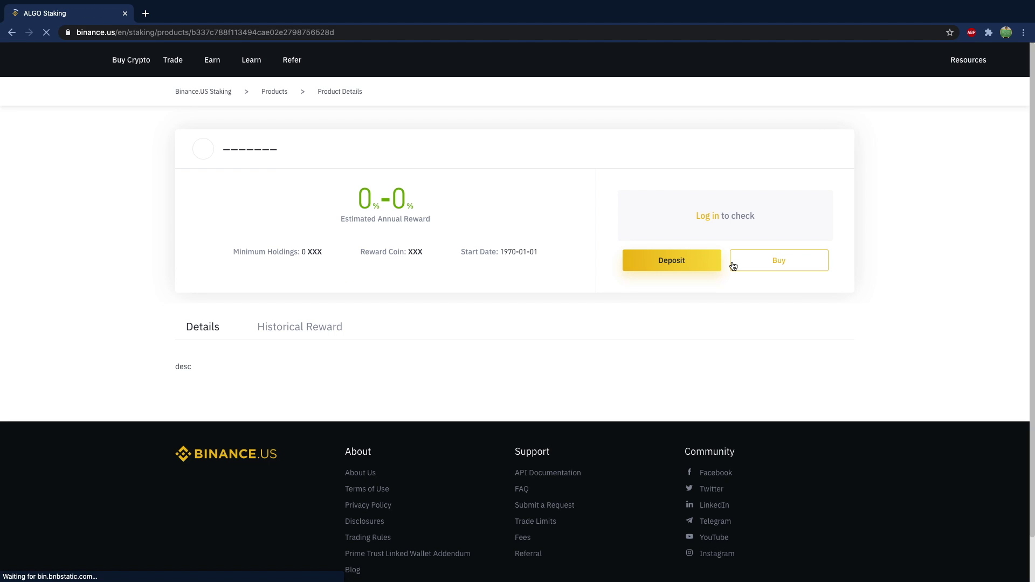
click(308, 315)
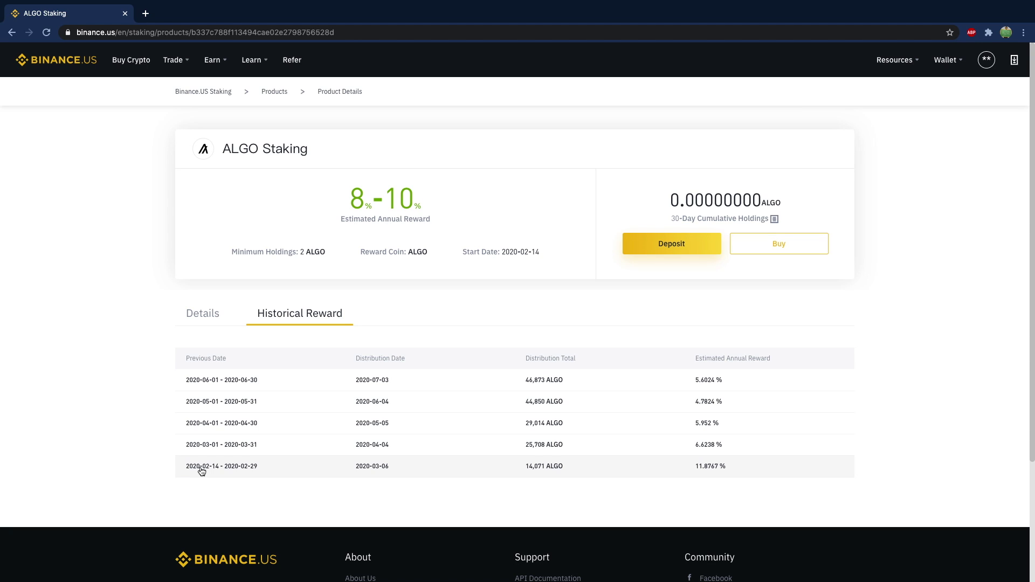
mouse_move(750, 243)
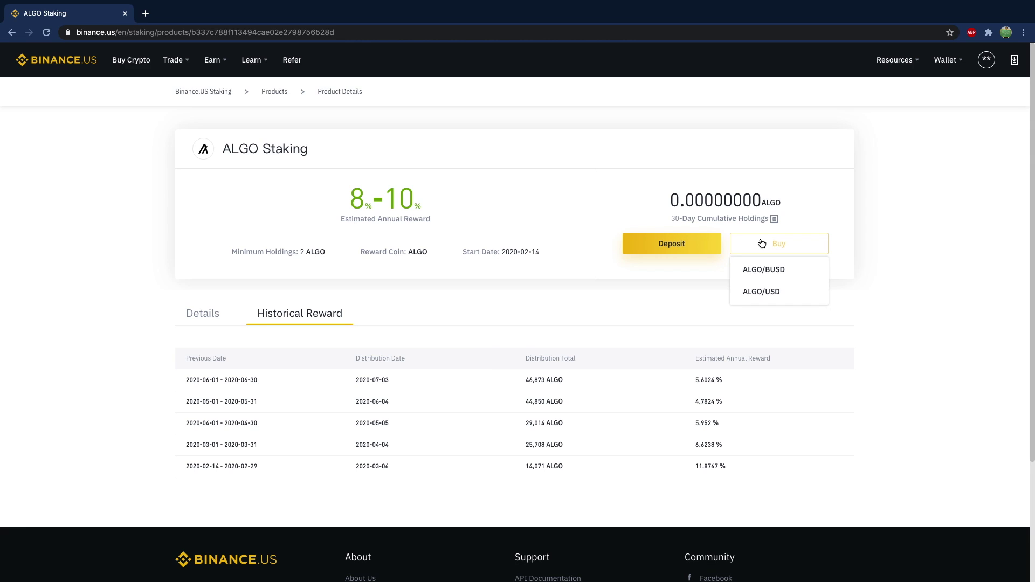
- Show XTZ Staking's historical rewards: 6.3001% in April 2020 and 5.803% in May
click(10, 37)
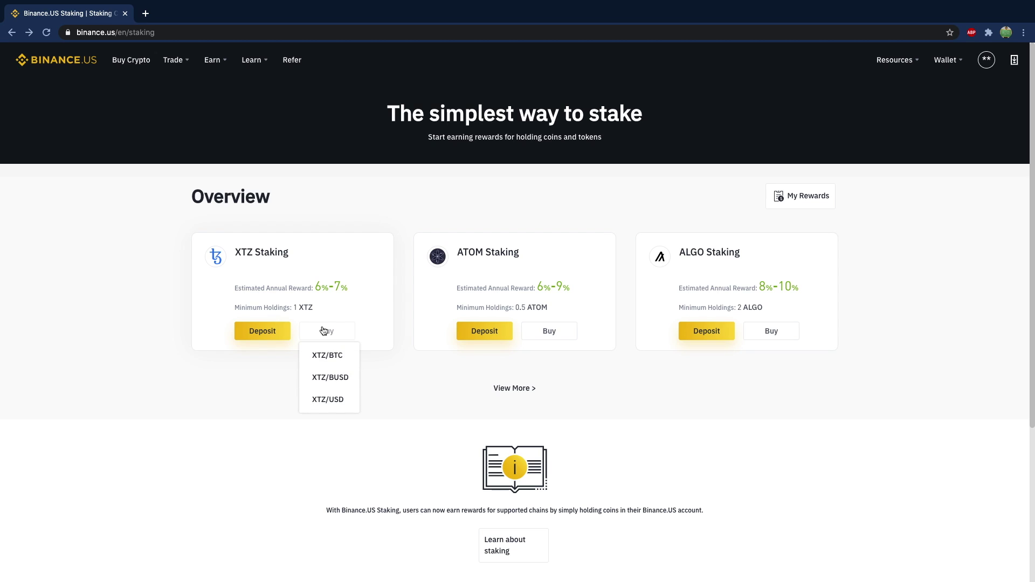
click(324, 332)
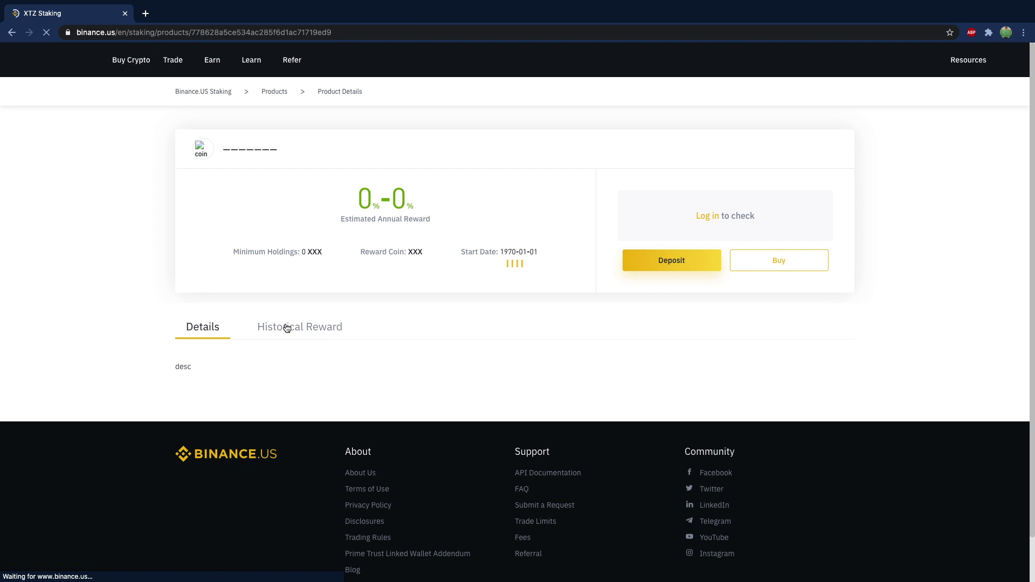
click(287, 328)
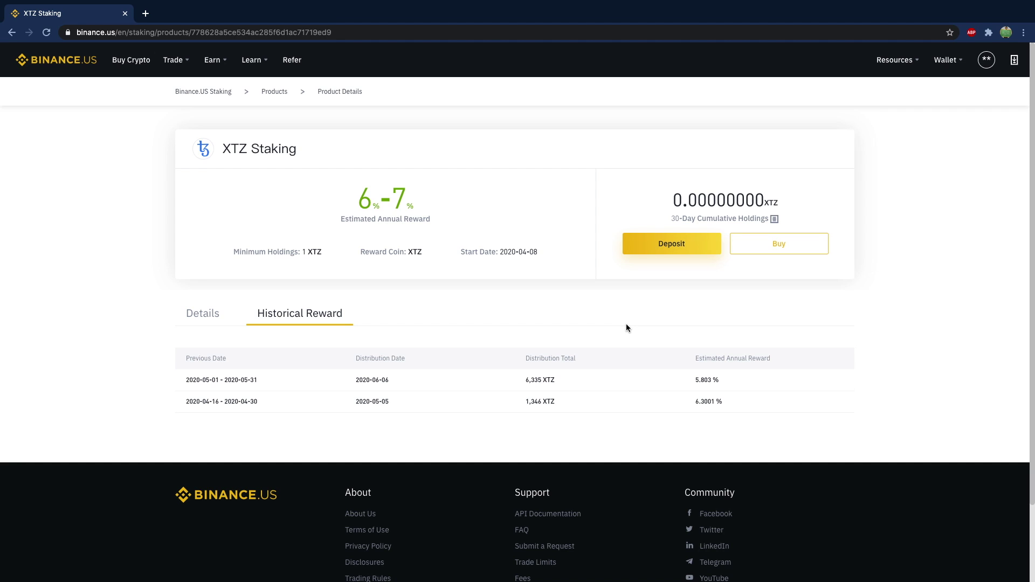
mouse_move(770, 250)
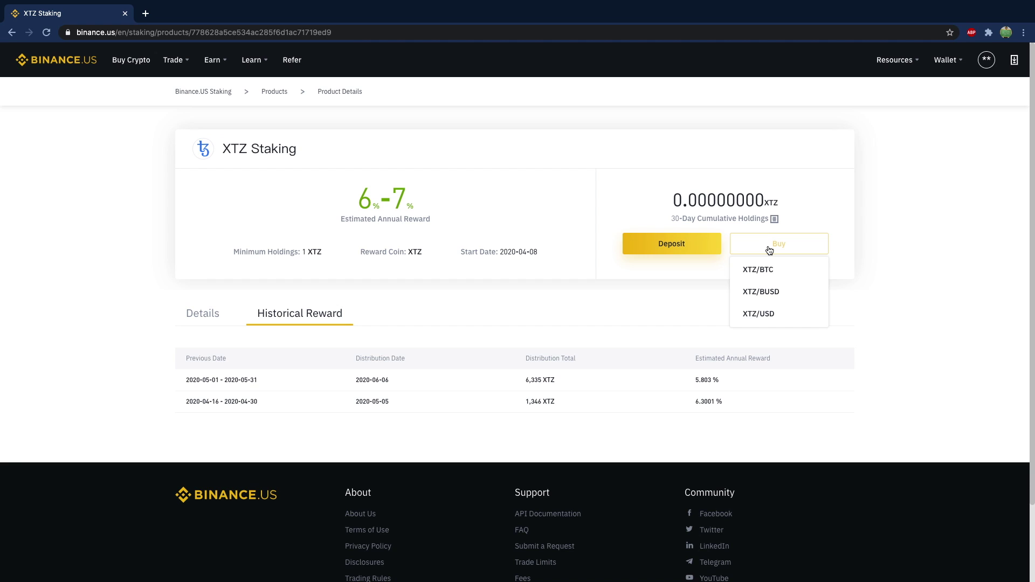
- Open the XTZ/USD trading page, showing XTZ at 2.6436 USD, up 7.16%
click(769, 315)
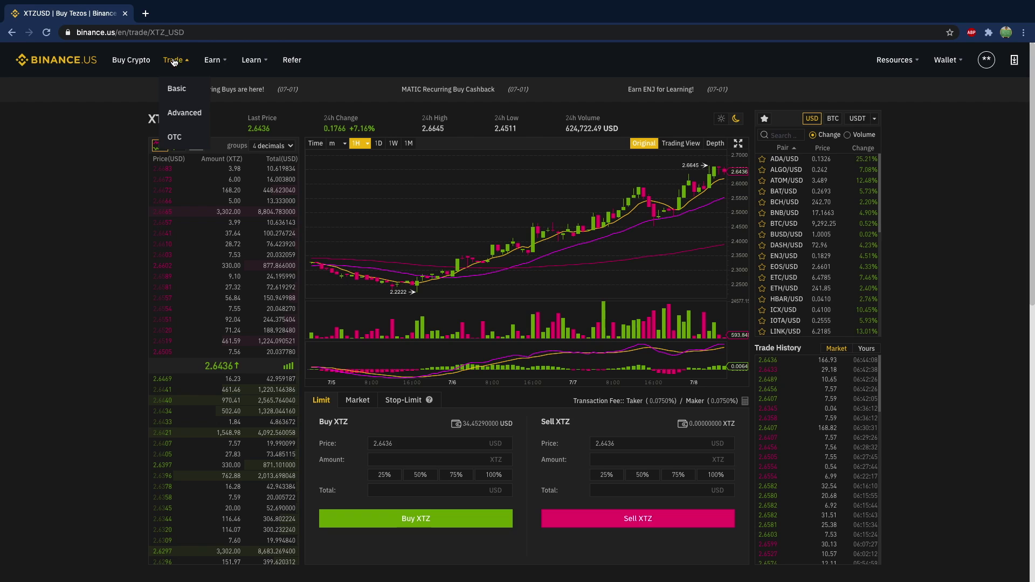
- On the quick buy page, select XTZ as the coin, keeping USD Balance for now
click(138, 62)
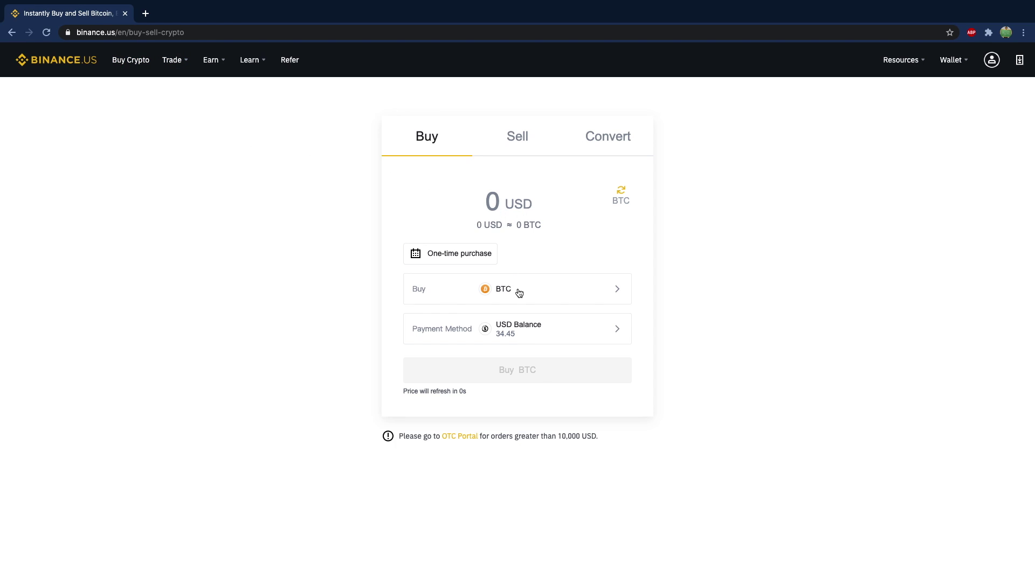
click(520, 292)
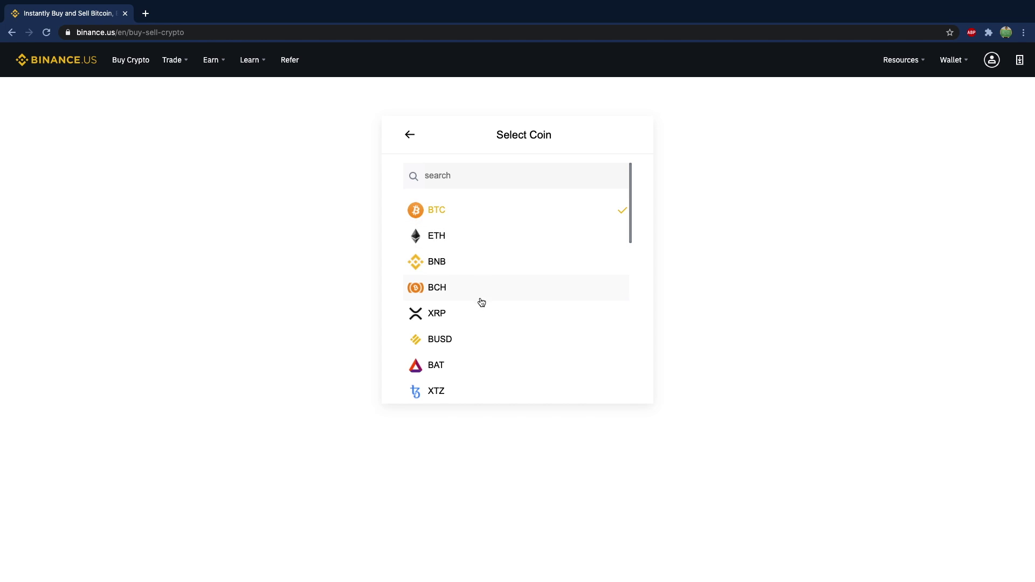
click(473, 392)
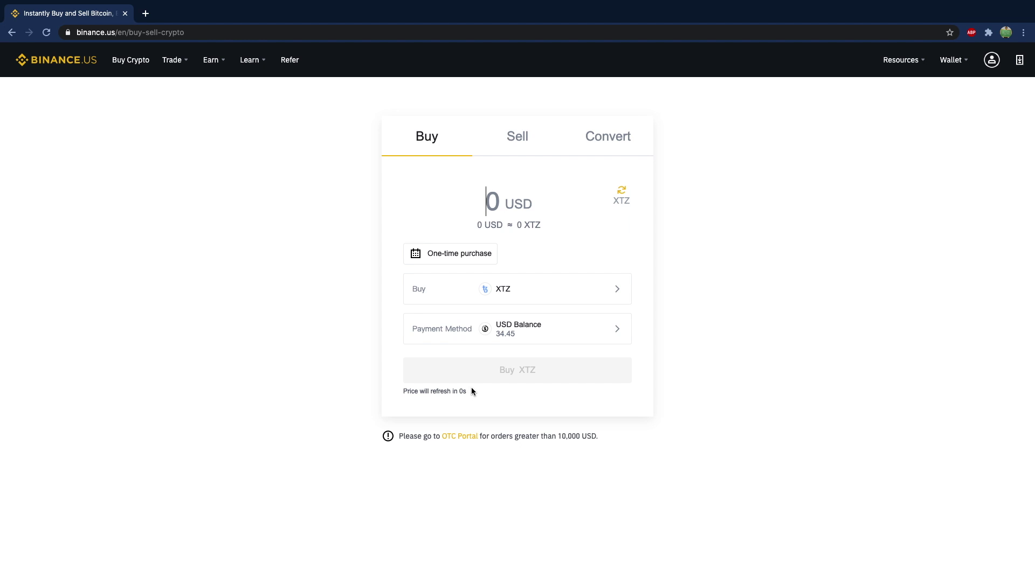
click(521, 341)
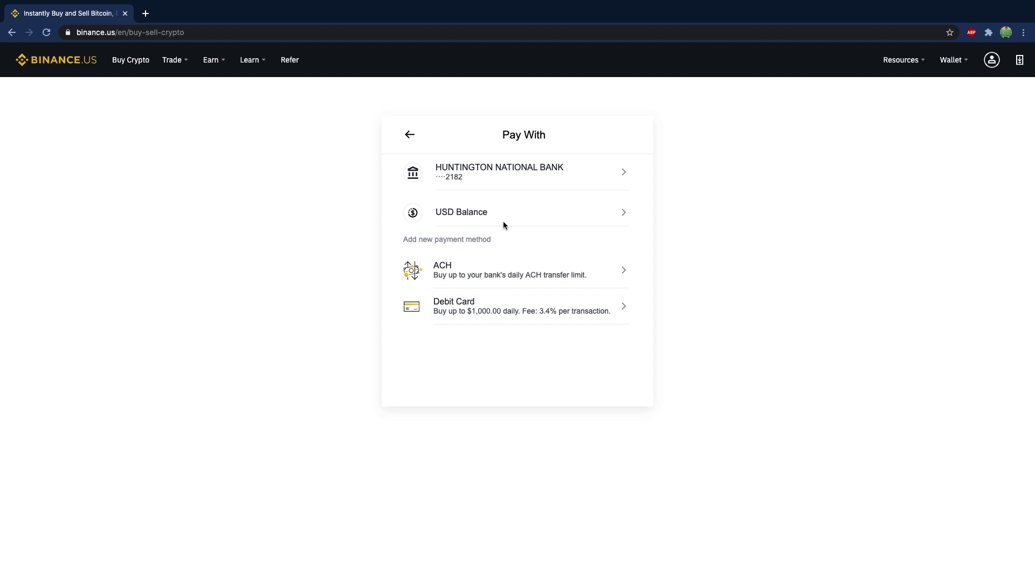
click(410, 135)
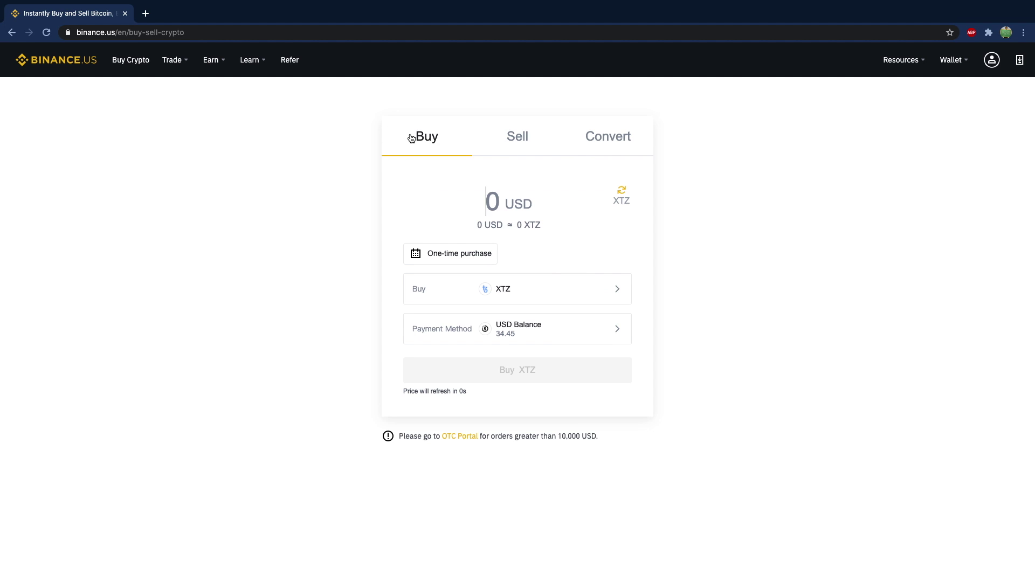
- Enter 50 XTZ, pay from the linked bank via ACH, and review the 133.03 USD order
click(622, 193)
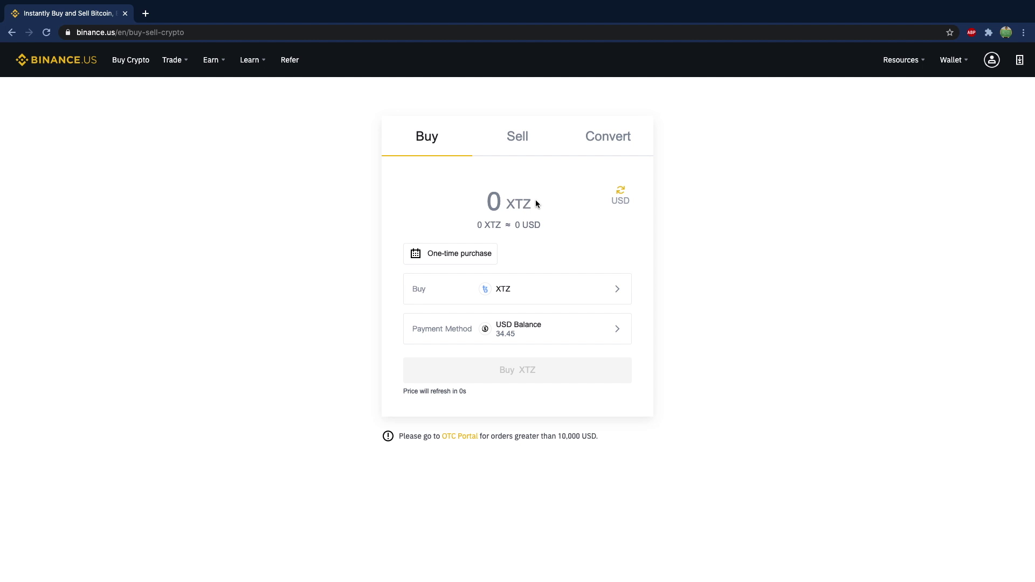
text(50)
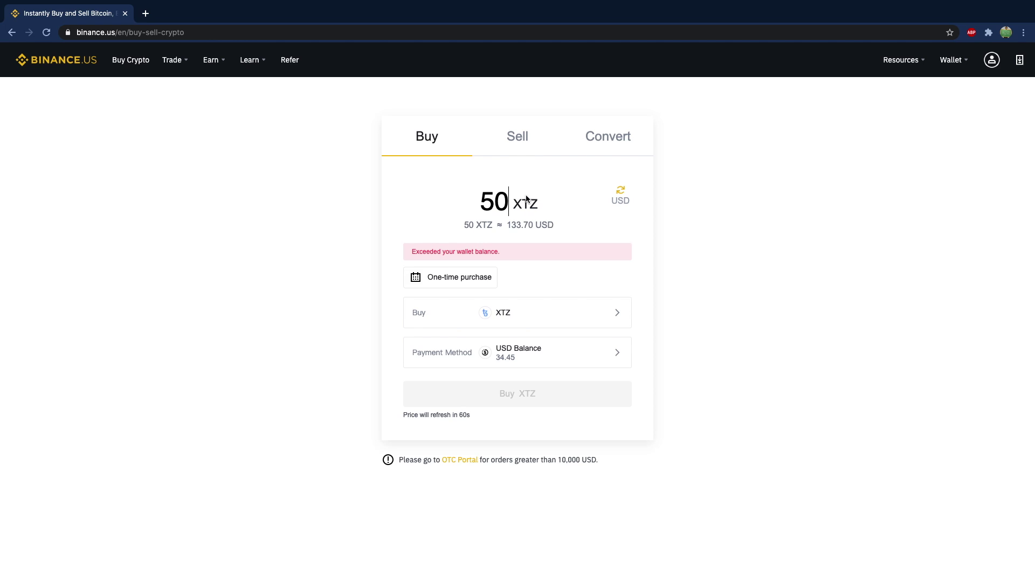
click(559, 353)
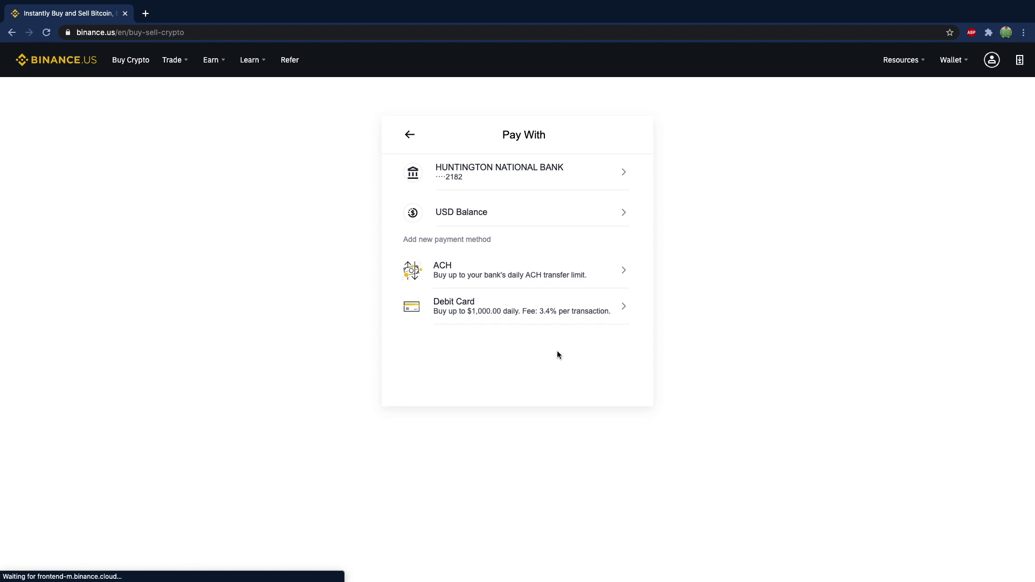
click(468, 172)
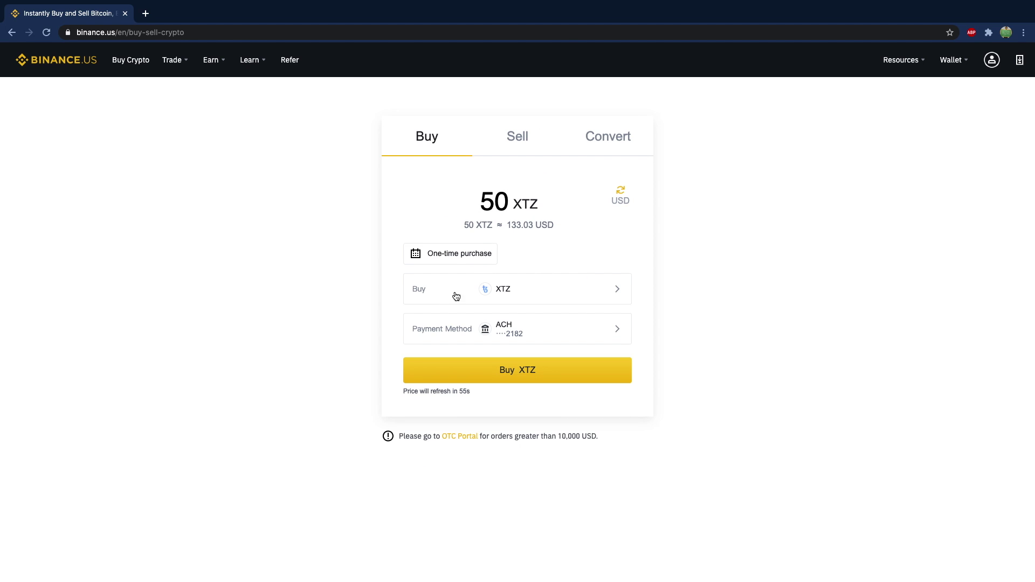
click(526, 370)
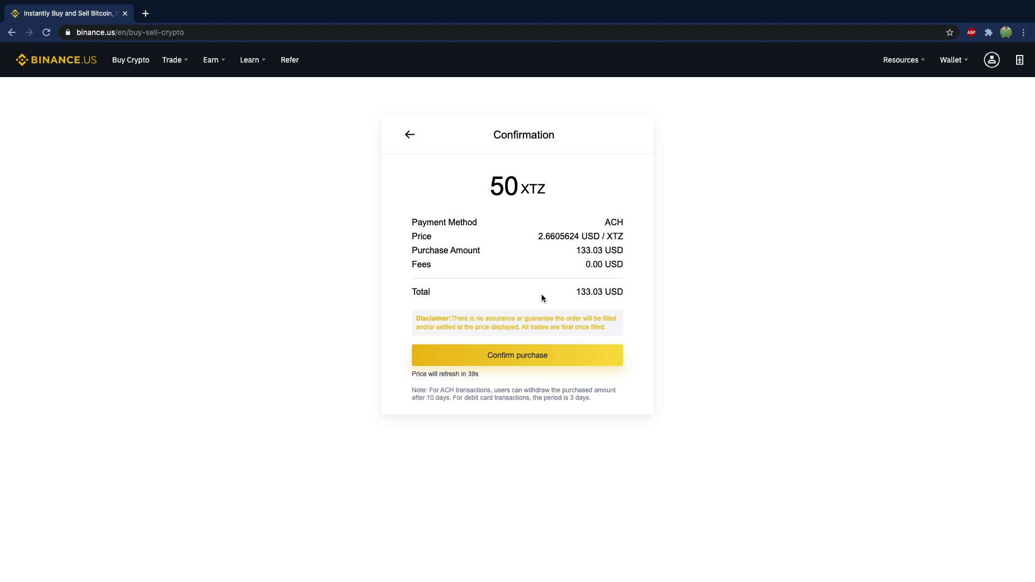
- Confirm the 50 XTZ purchase until the 'Purchase in progress' screen appears
click(548, 356)
click(514, 364)
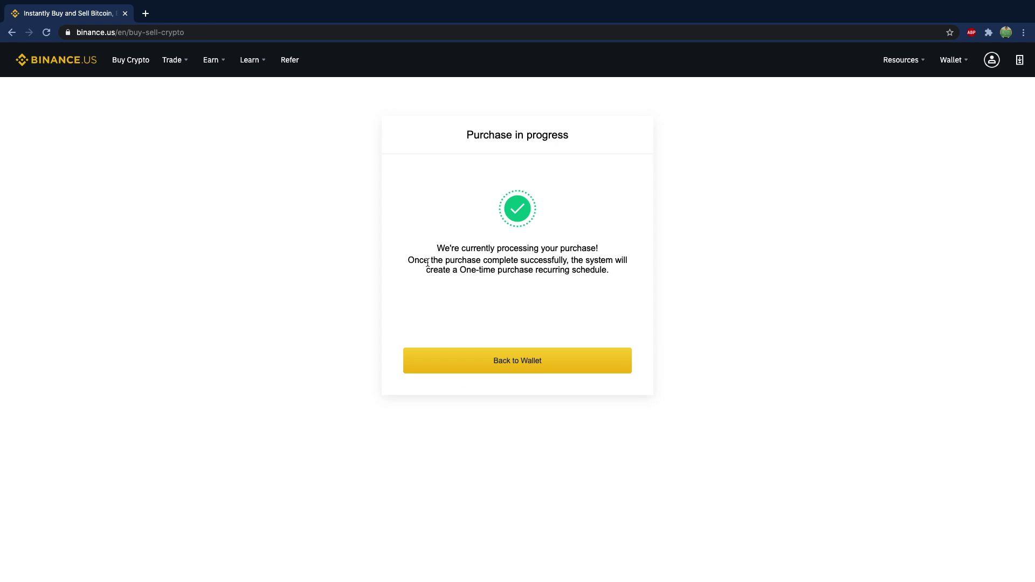
- Return to the wallet's Balance view, showing 50 XTZ worth 132.59 USD
click(532, 365)
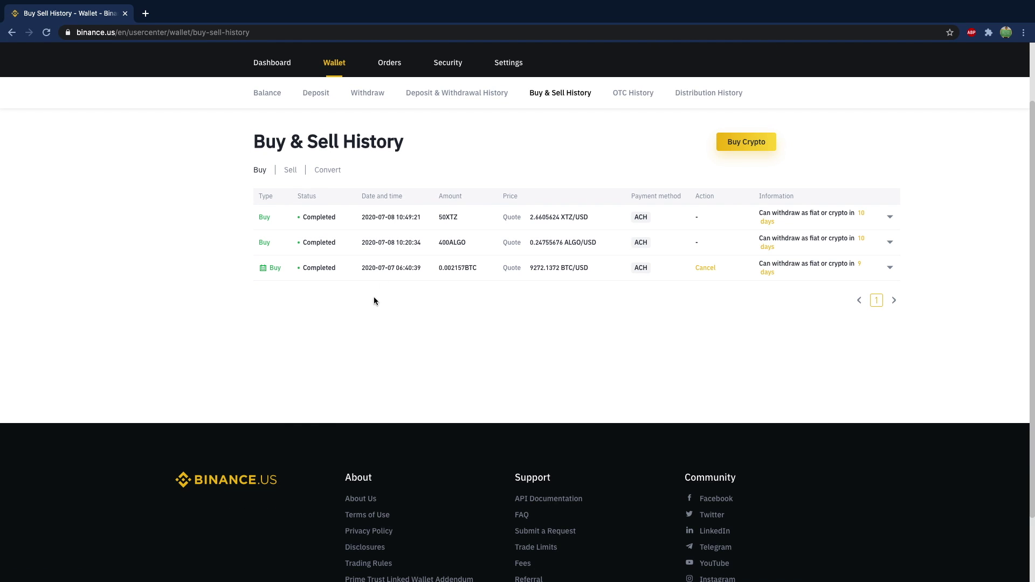
click(268, 96)
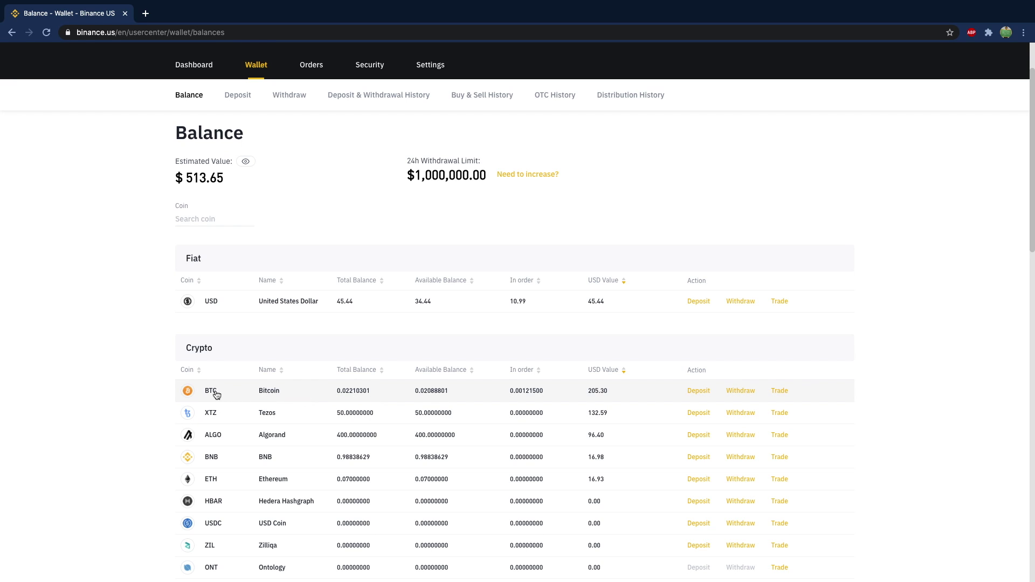
- Check the BTC deposit page, then go to Staking under Earn
click(698, 393)
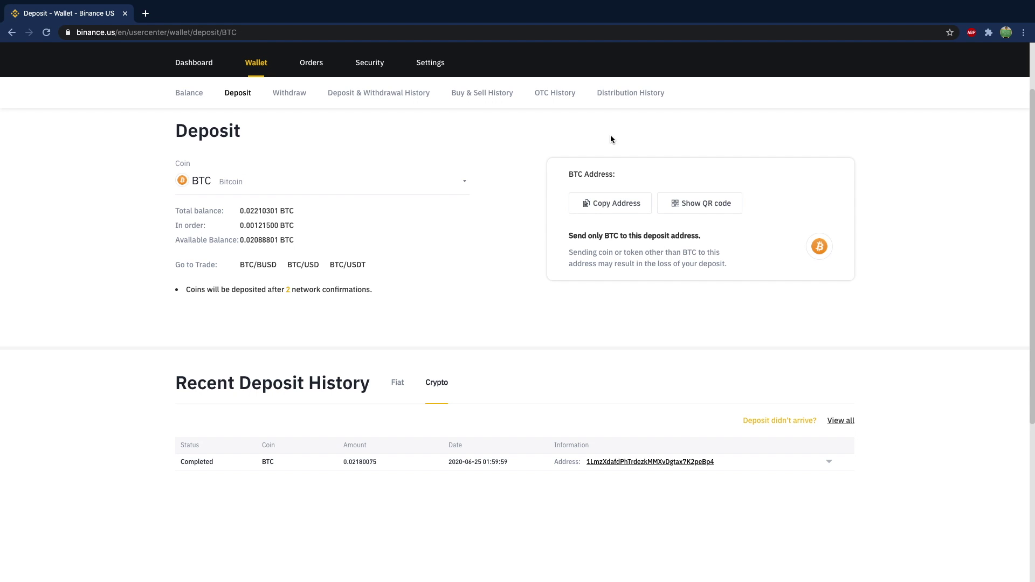
scroll(373, 151, up, 3)
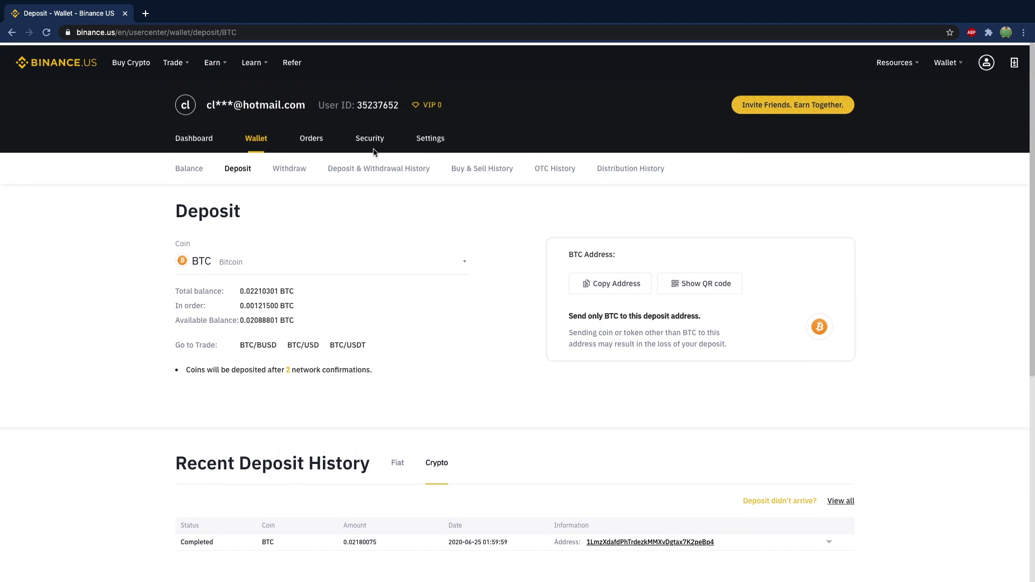
mouse_move(253, 63)
mouse_move(216, 63)
click(221, 89)
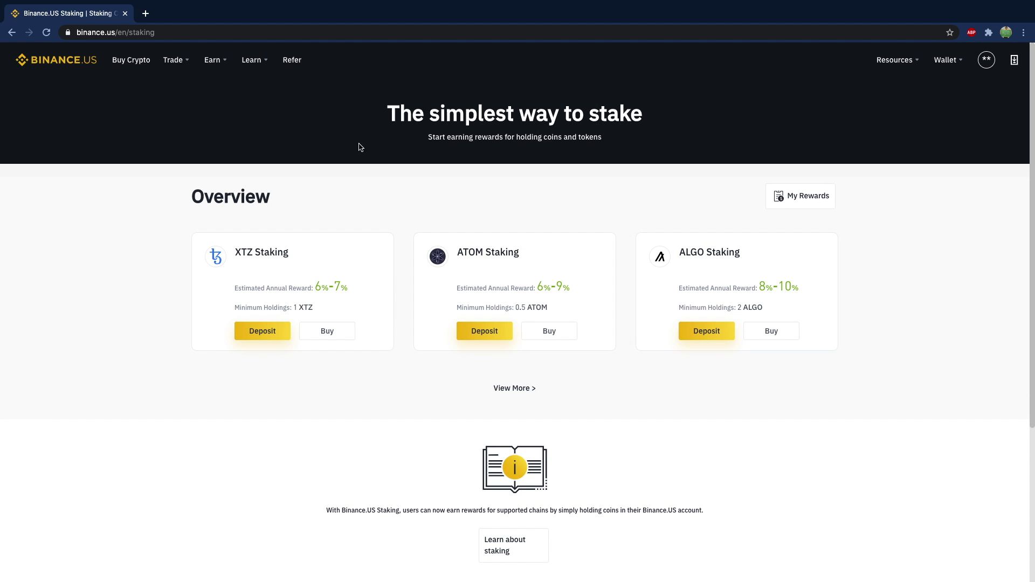
- Open ATOM/USD trading from the ATOM Staking card and list the BTC-quoted pairs
mouse_move(539, 331)
click(549, 358)
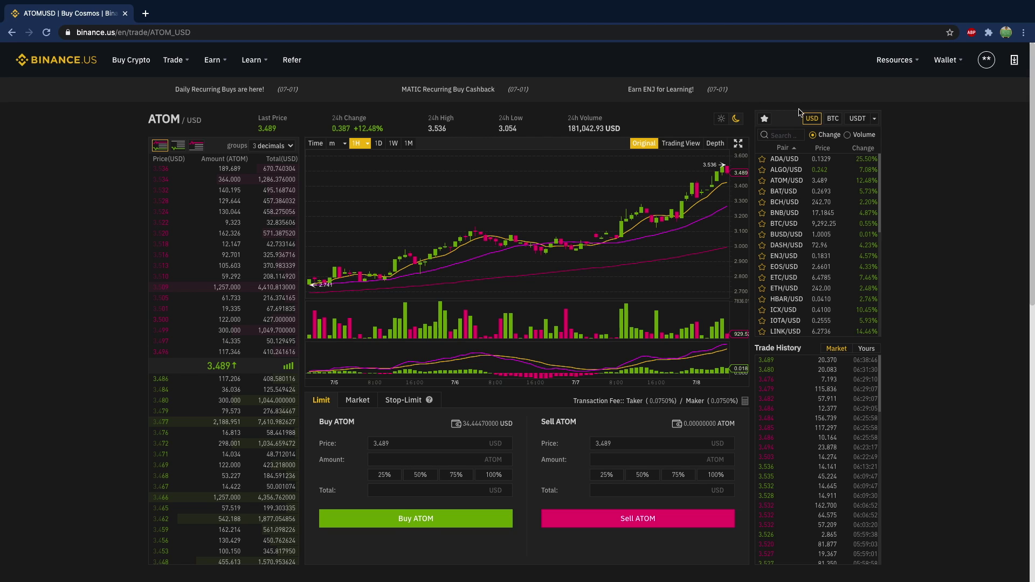
click(834, 118)
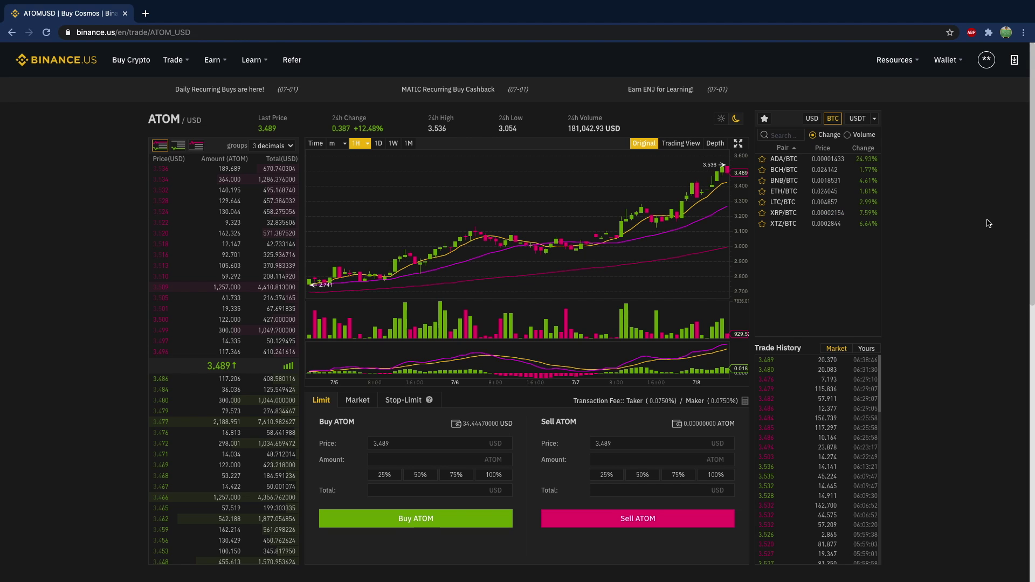
- On the XTZ/BTC market, enter a buy total of 1 BTC (3516.17 XTZ)
click(782, 225)
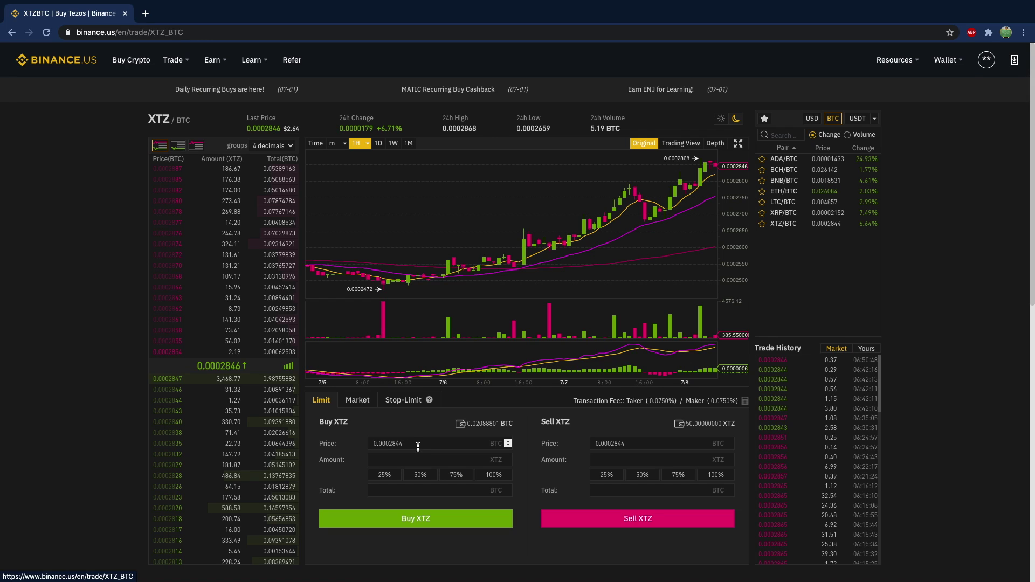
click(472, 492)
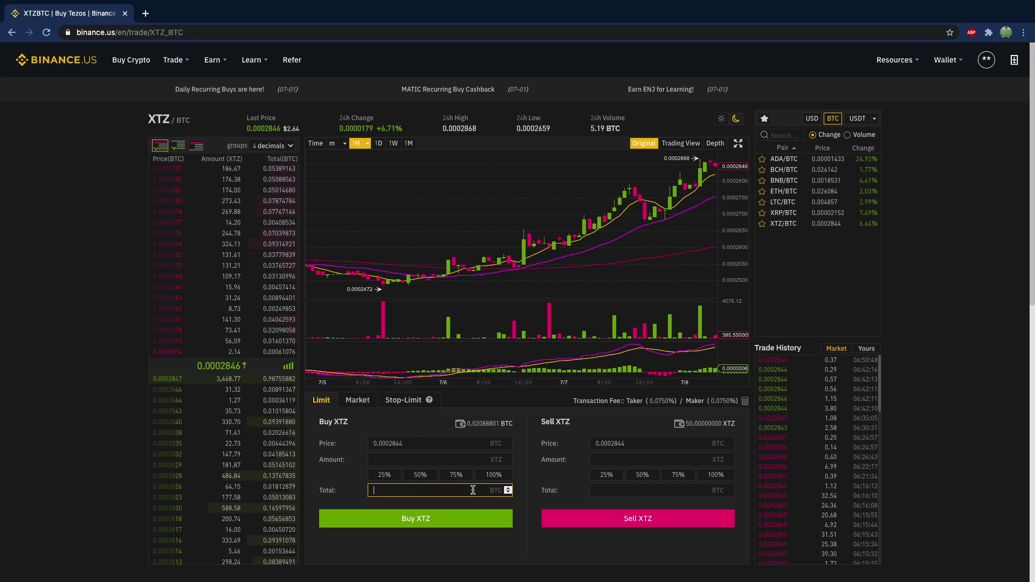
text(1)
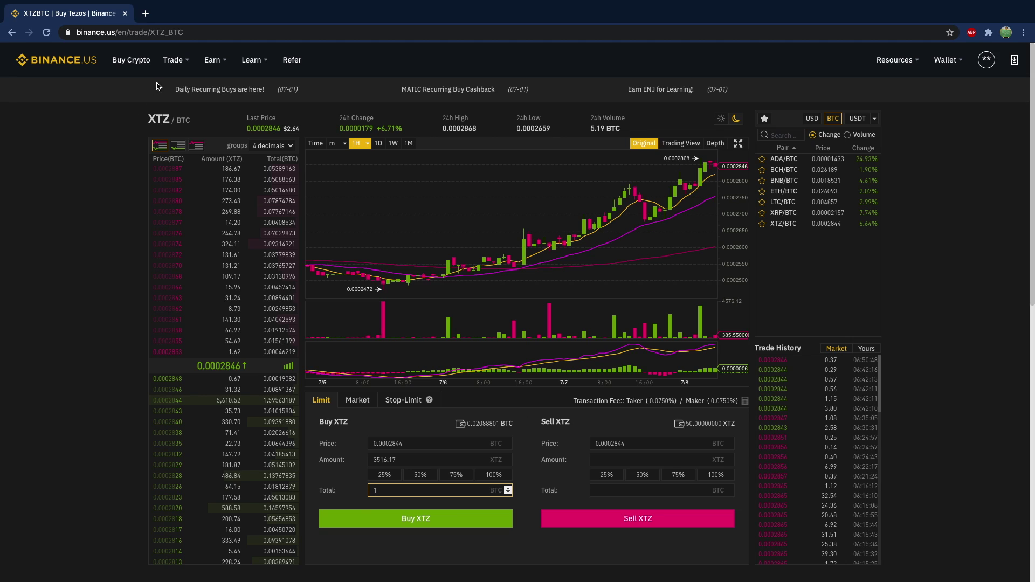
- Go to Earn > Staking, open Learn about staking, and scroll down to the Staking FAQs
mouse_move(213, 65)
click(222, 89)
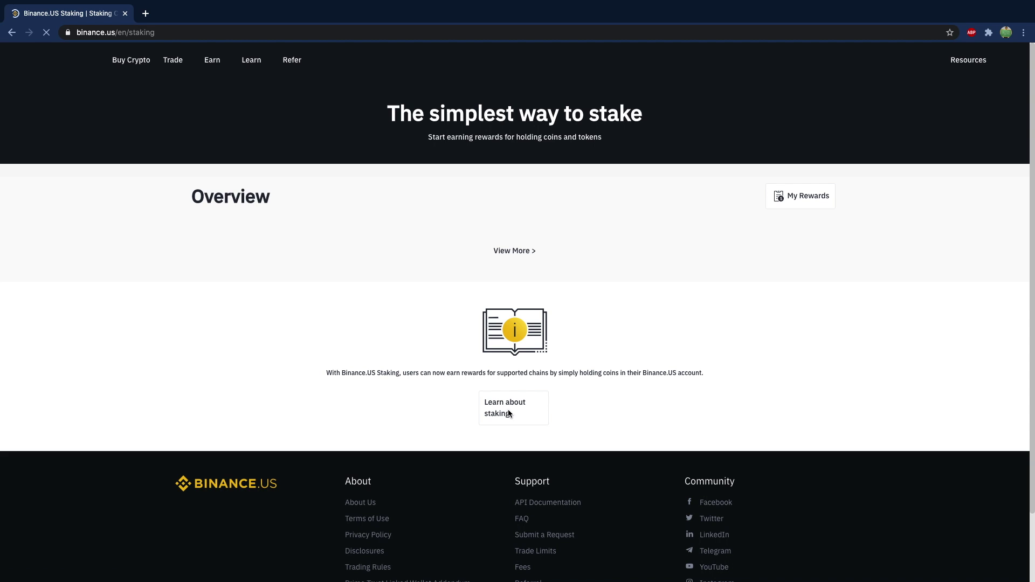
click(507, 405)
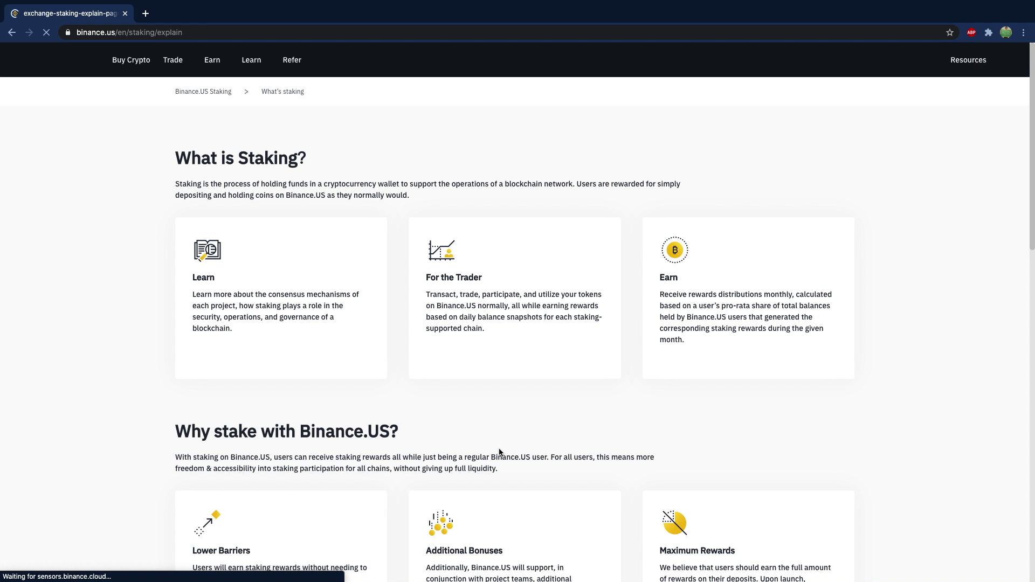
scroll(499, 448, down, 10)
scroll(499, 452, down, 2)
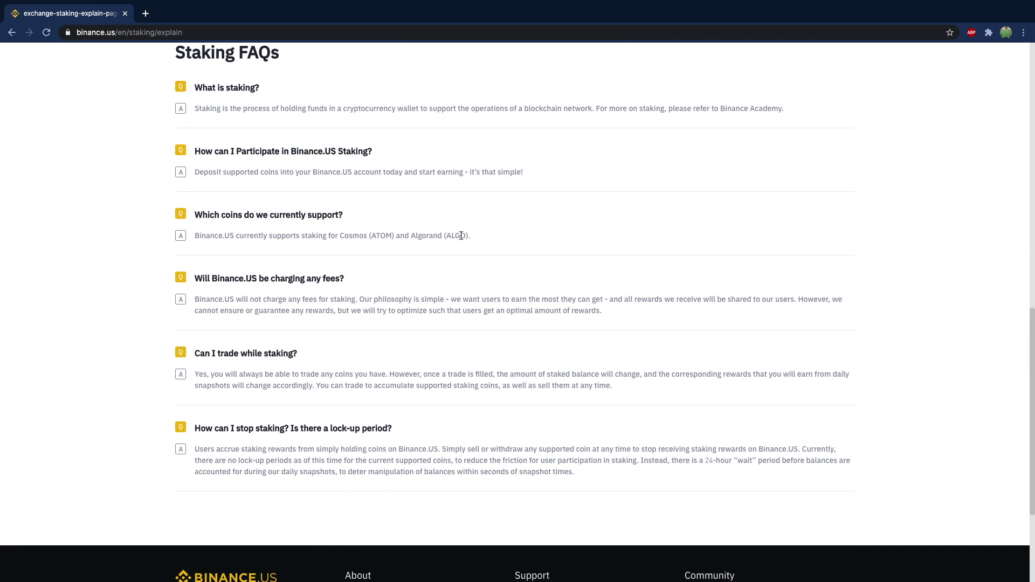
- Highlight the FAQ answers about participating in staking and about staking fees
drag(228, 169, 396, 172)
click(575, 176)
scroll(575, 174, up, 1)
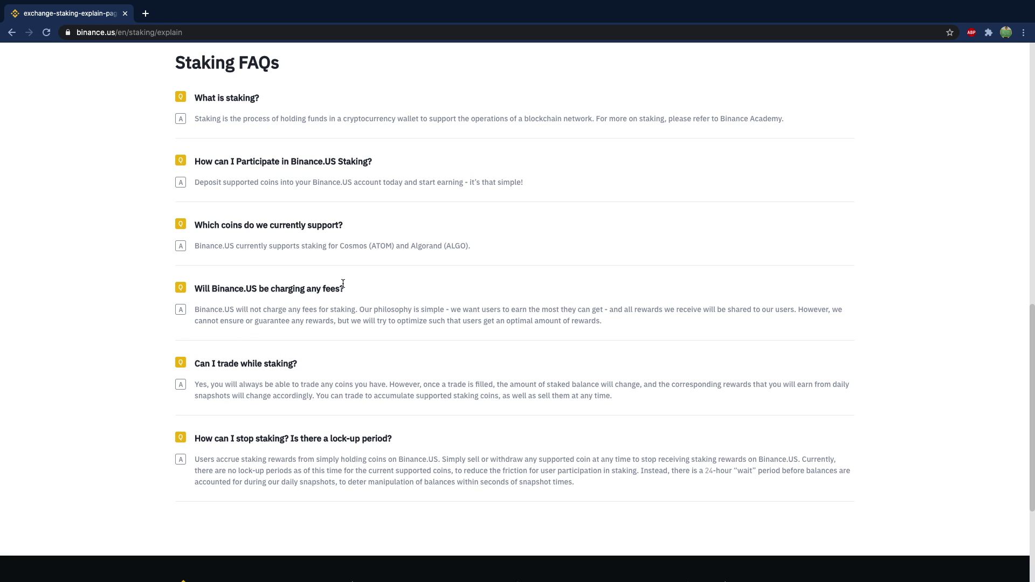
drag(343, 283, 686, 314)
click(685, 314)
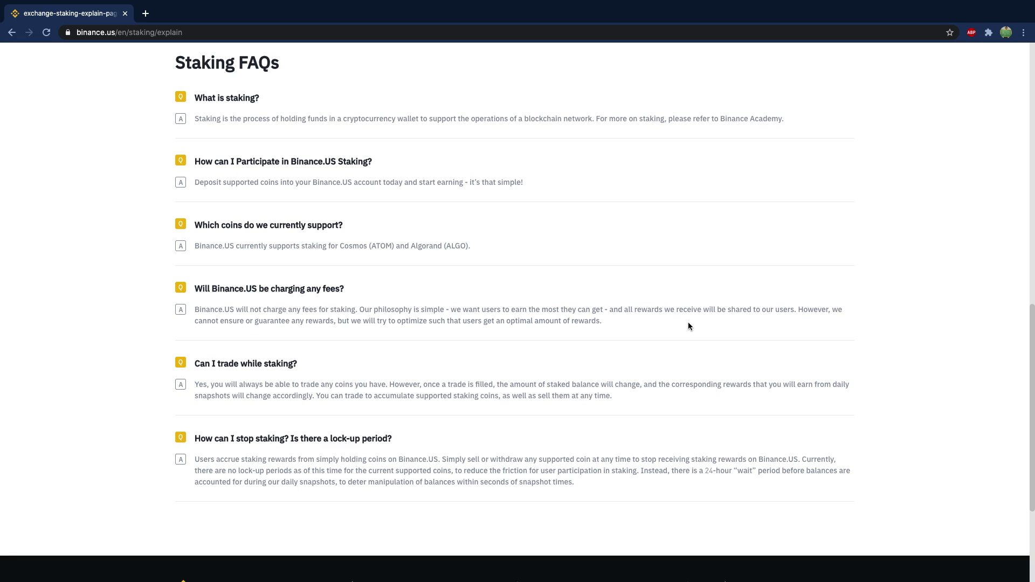